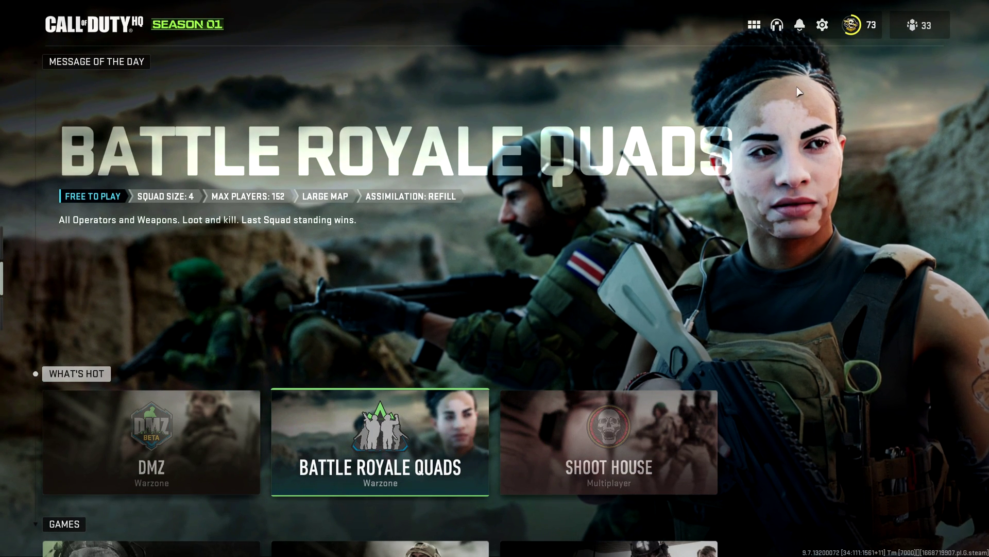
Step: Browse the game's display and quality graphics settings in the in-game settings panel
click(823, 25)
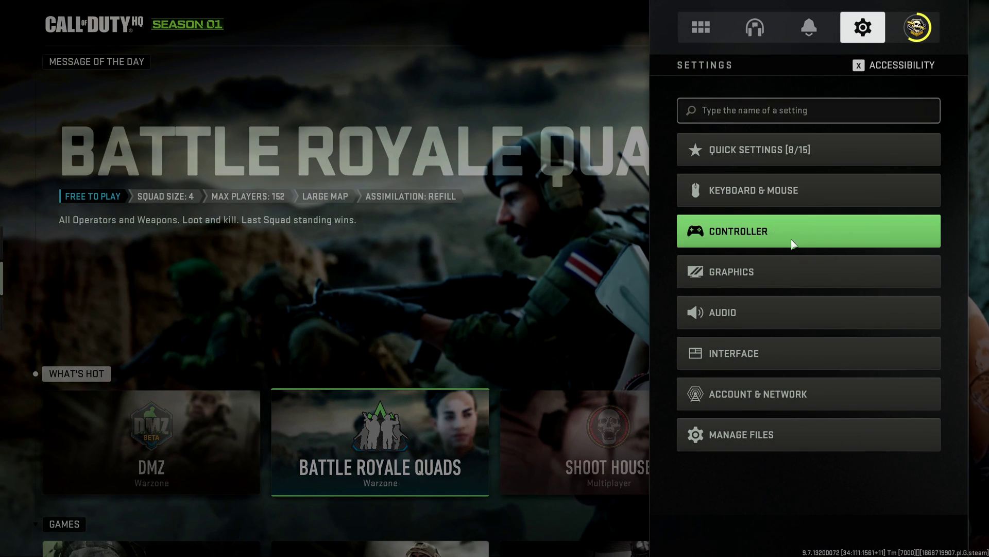
click(779, 267)
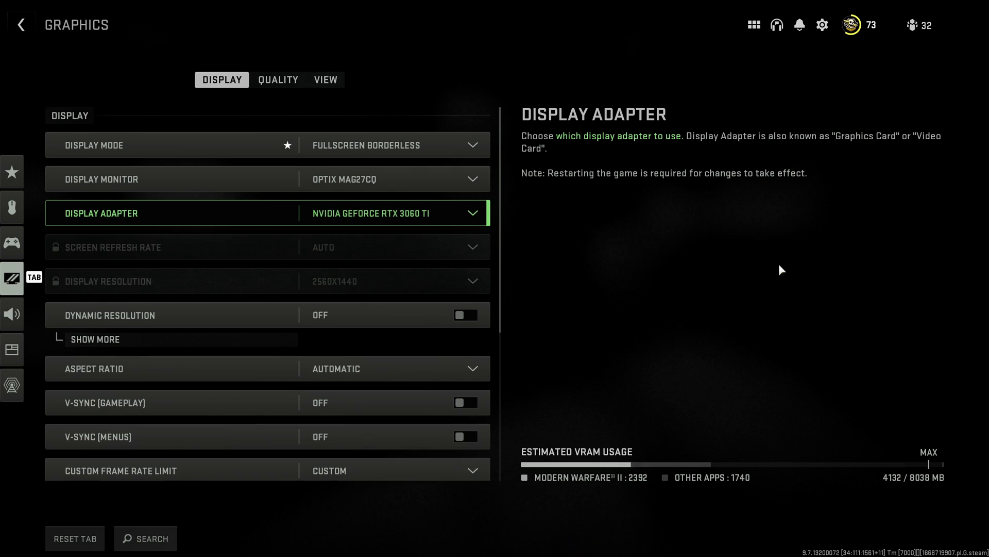
click(273, 79)
click(221, 75)
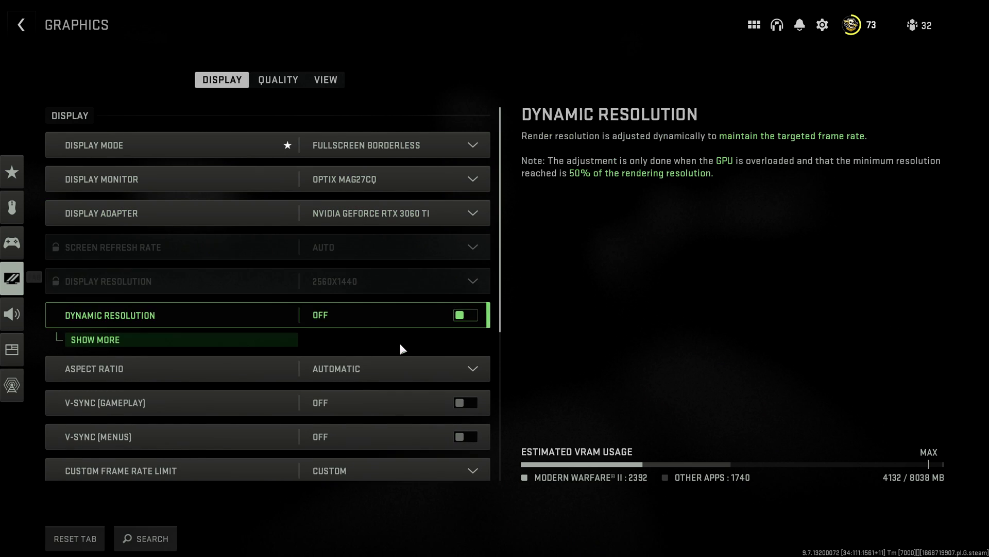
scroll(384, 391, down, 2)
scroll(313, 203, up, 2)
click(277, 81)
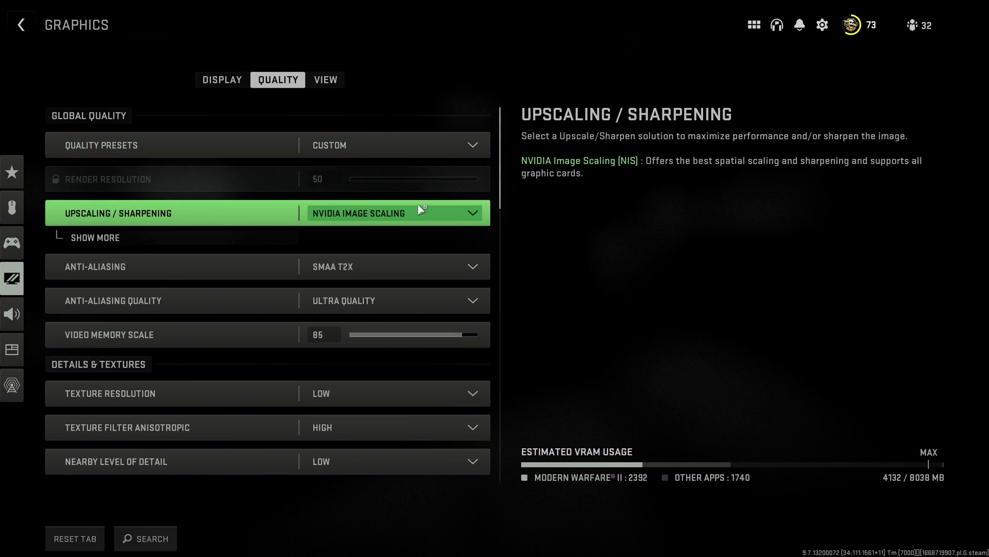
Step: Look at the quality preset list, then leave settings, discarding the unsaved graphics changes
click(366, 135)
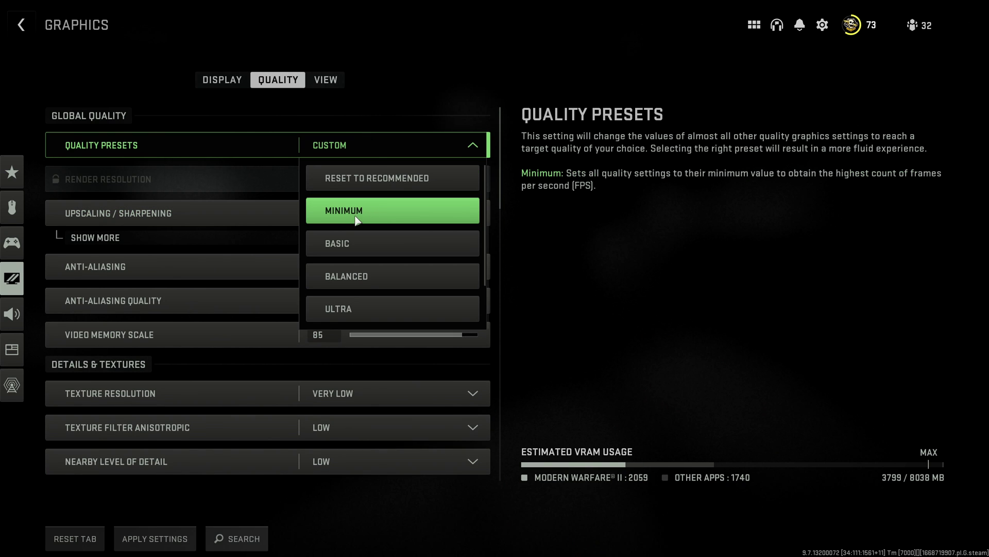
key(Escape)
scroll(359, 336, down, 15)
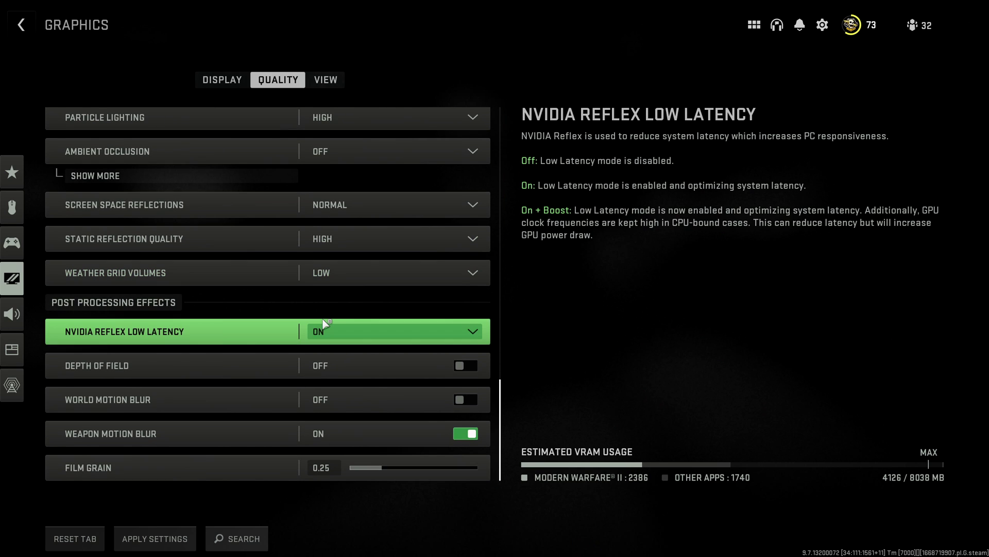
key(Escape)
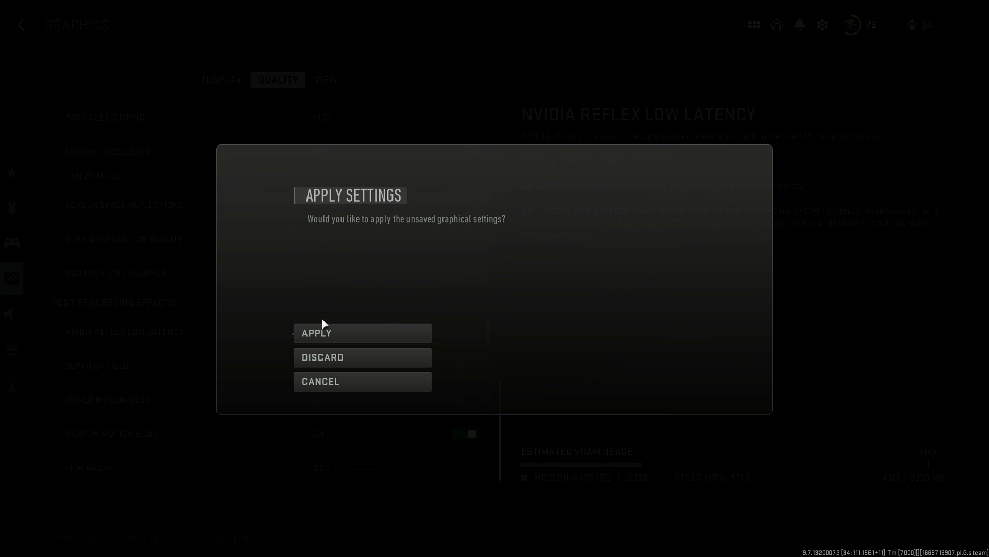
click(348, 357)
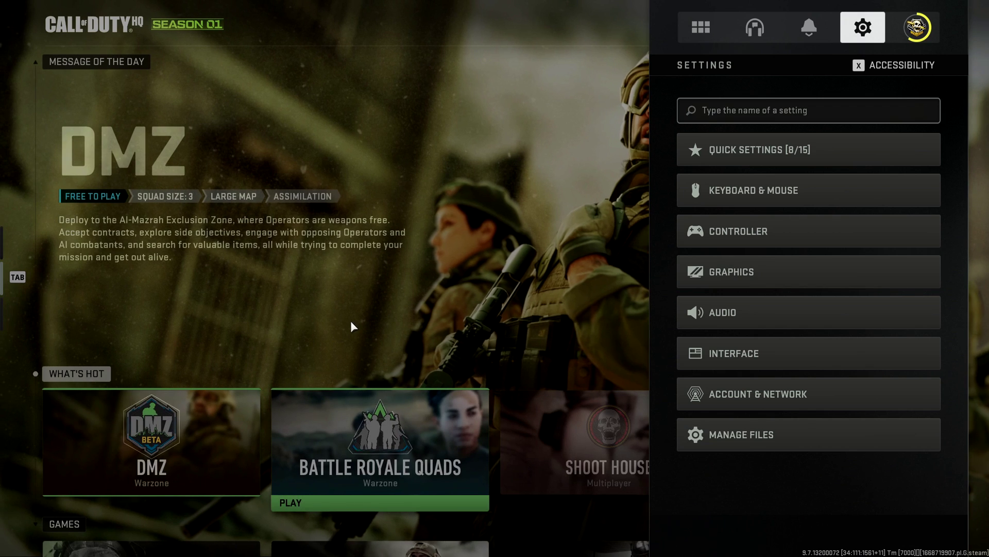
key(Escape)
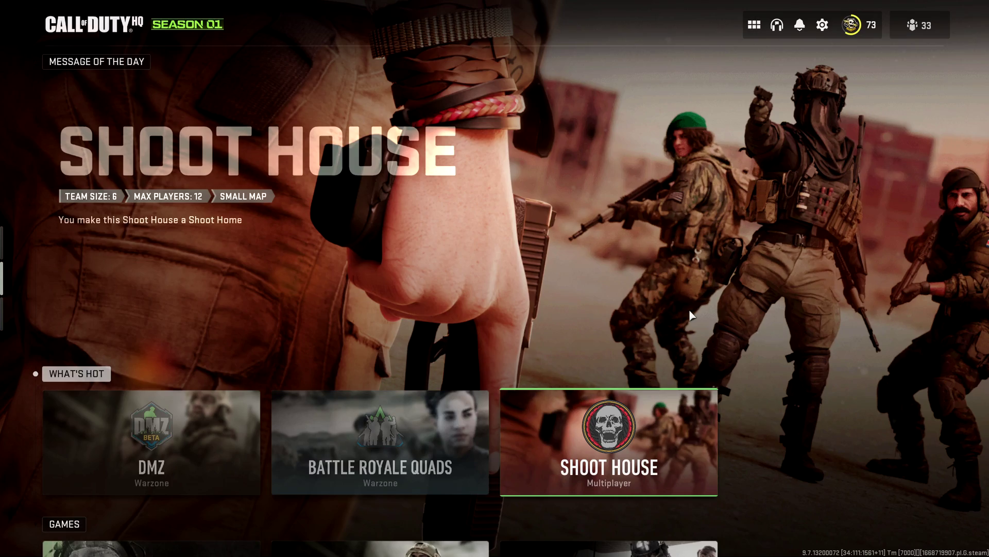
Step: Quit the game and launch GeForce Experience by searching 'ge' in Windows Search
key(alt+F4)
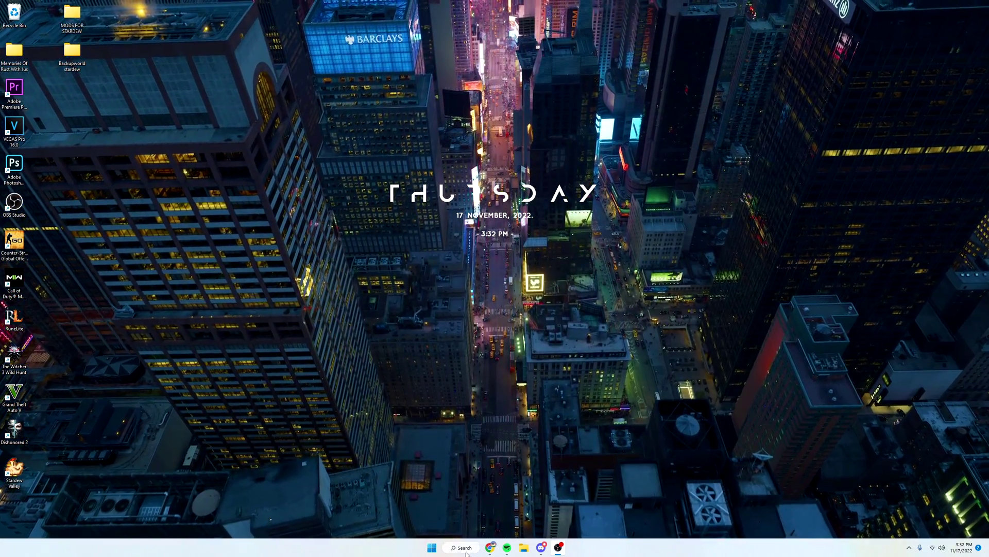
click(462, 549)
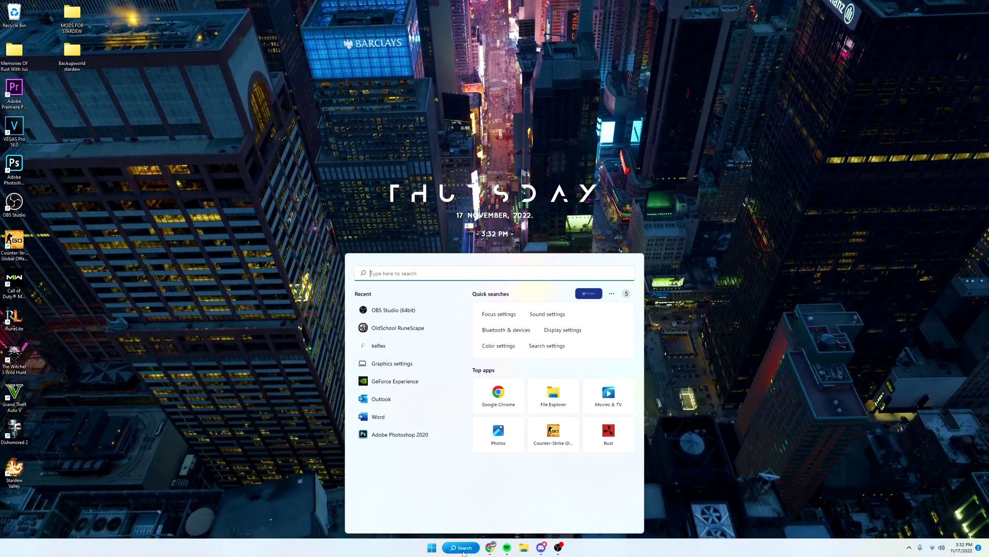
text(ge)
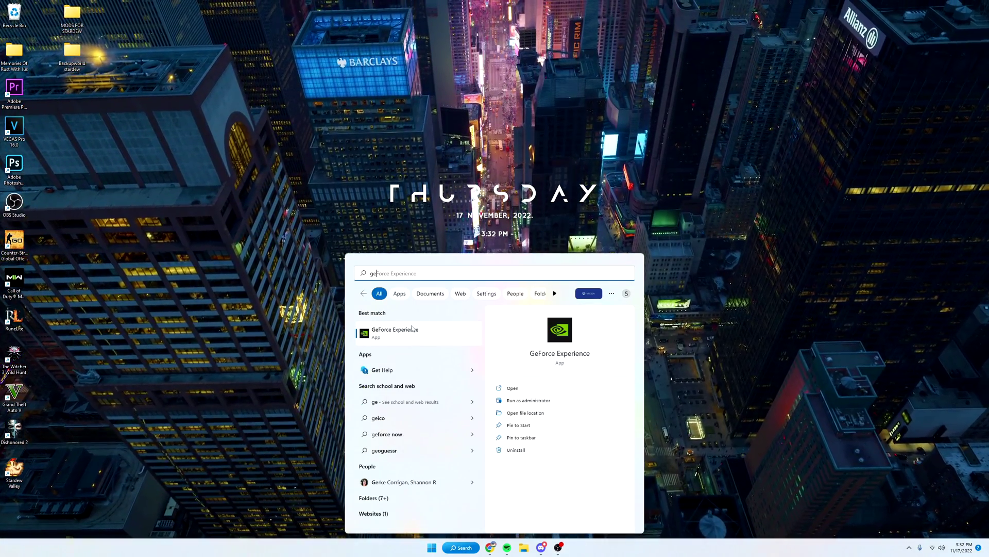
click(407, 341)
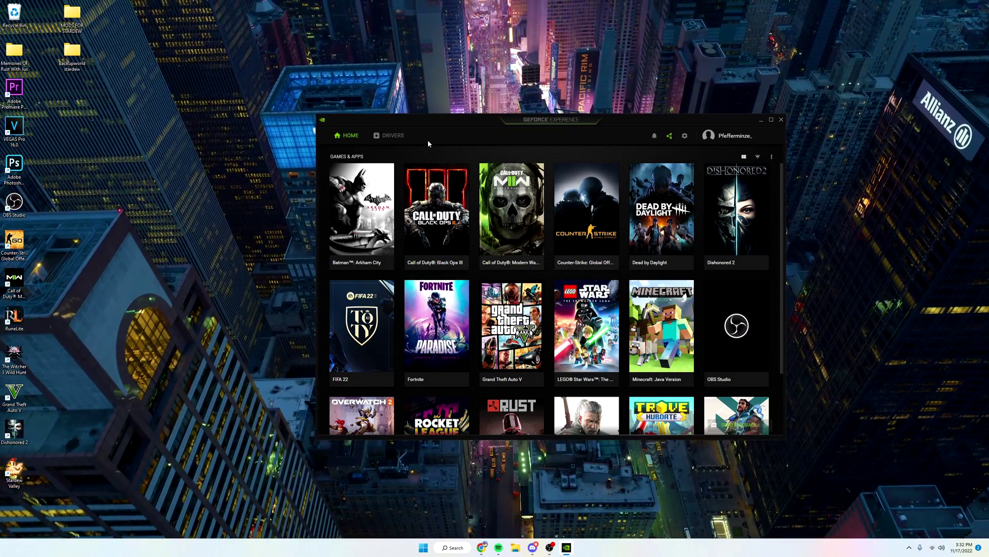
Step: Check the Drivers page offering Game Ready Driver 526.98, then close GeForce Experience
click(392, 136)
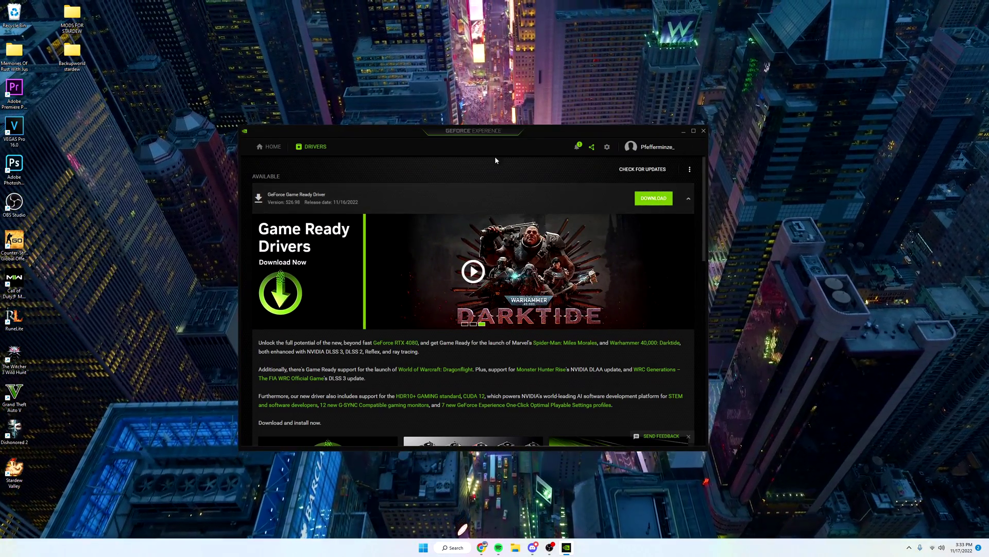
key(alt+F4)
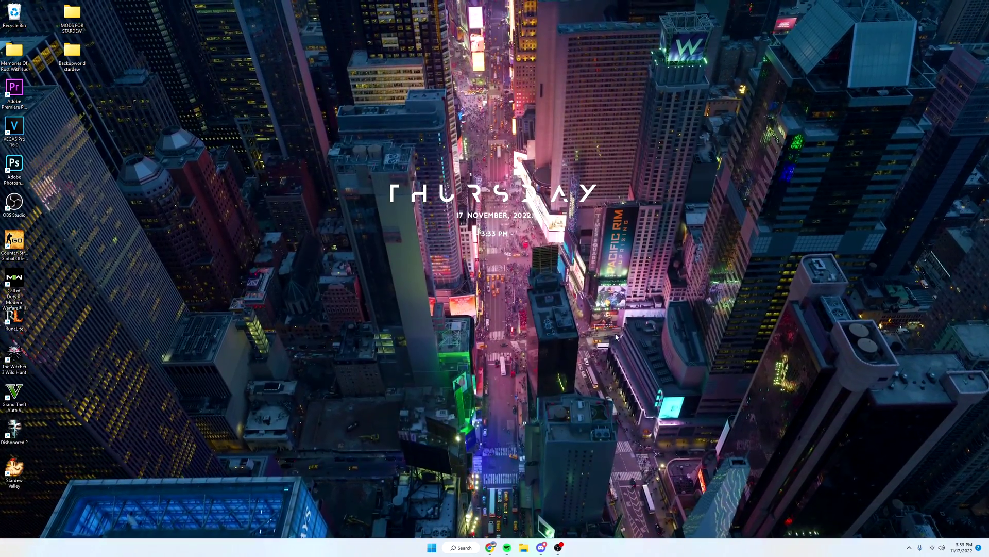
Step: Open Steam from the hidden tray icons, go to the Library and clear its search box
key(super+b)
key(Return)
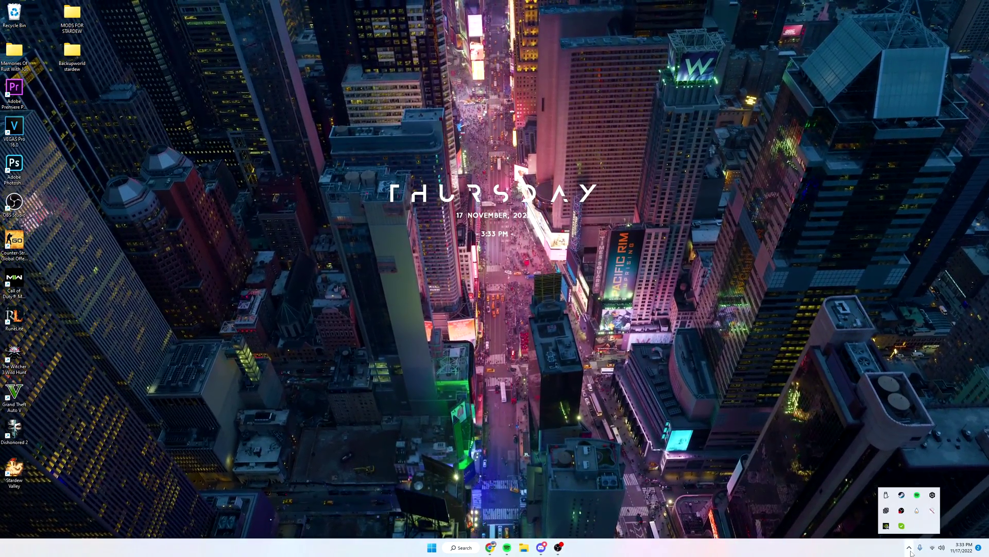
click(747, 419)
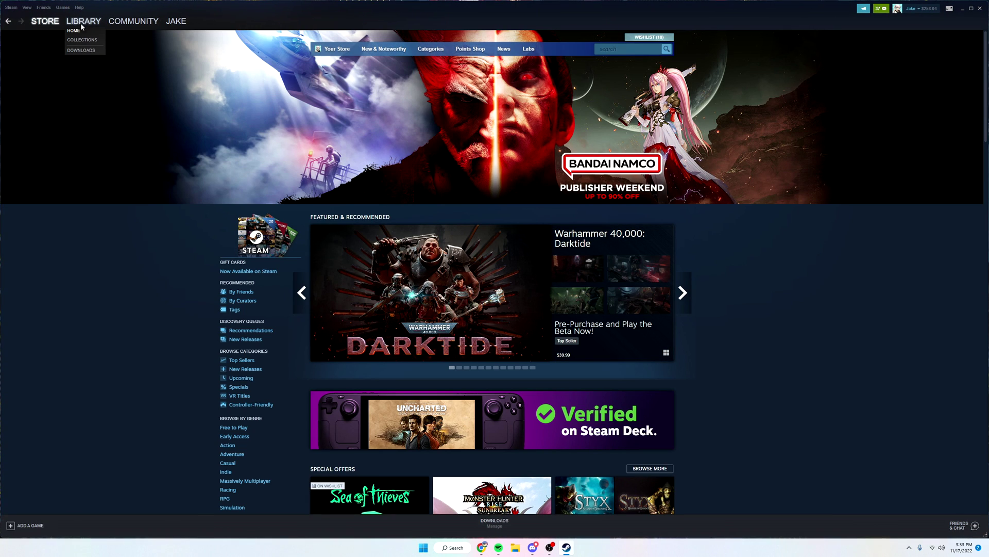
click(81, 29)
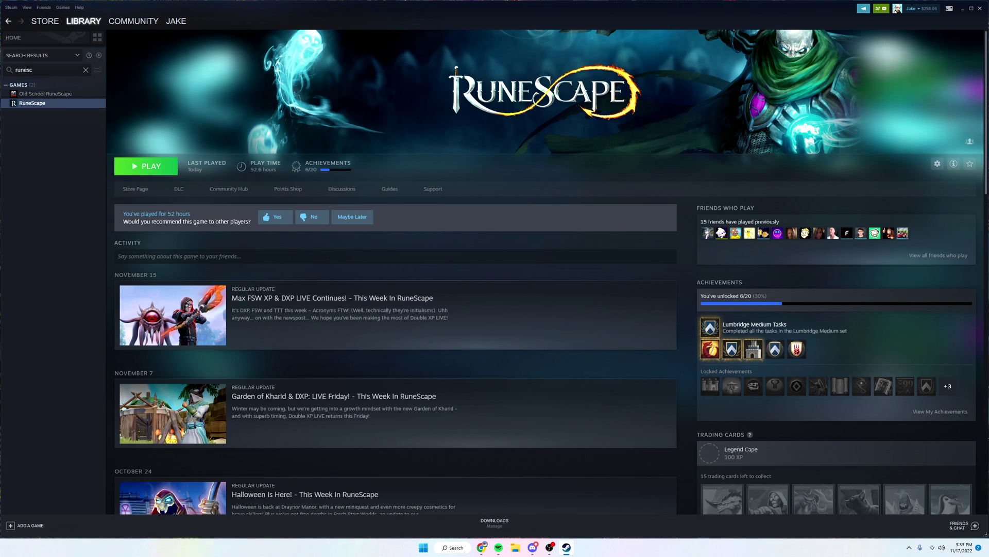
key(BackSpace)
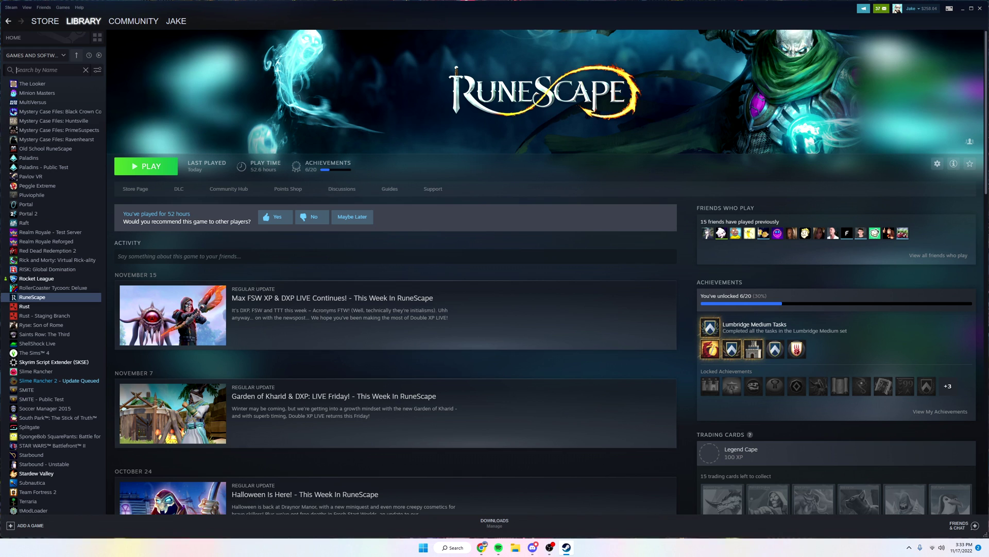
Step: Search the library for 'mod' and browse Warzone 2.0's local files via Properties > Local Files
text(mod)
right_click(58, 112)
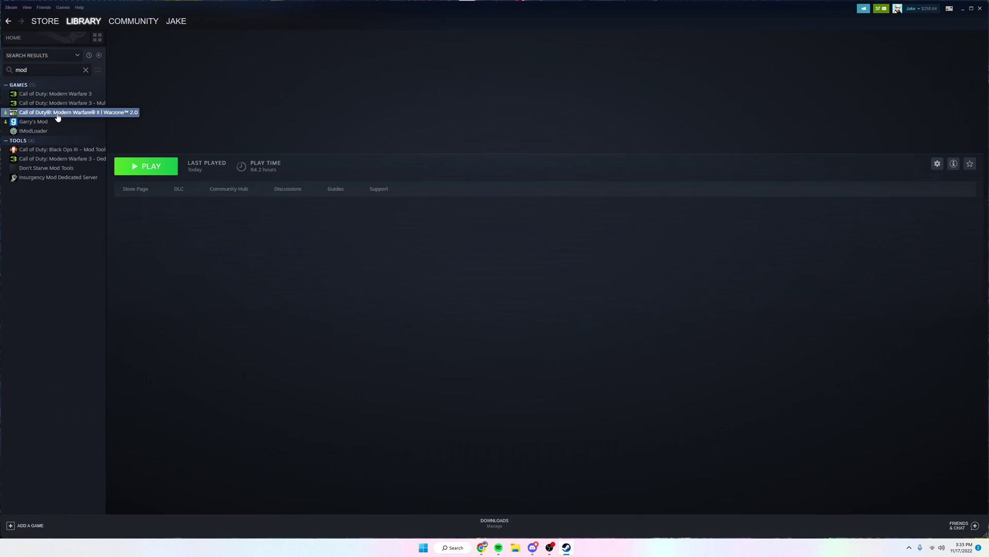
mouse_move(76, 165)
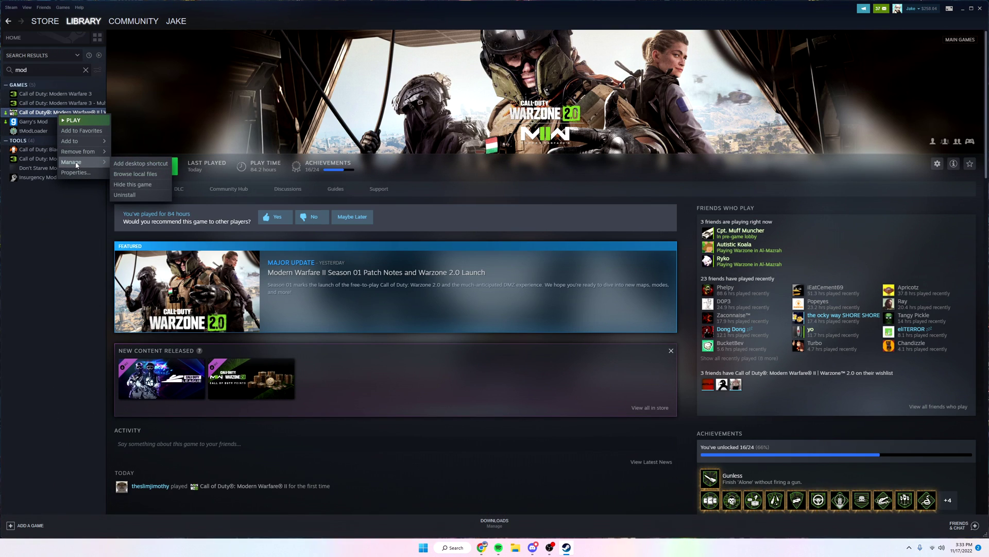
click(75, 172)
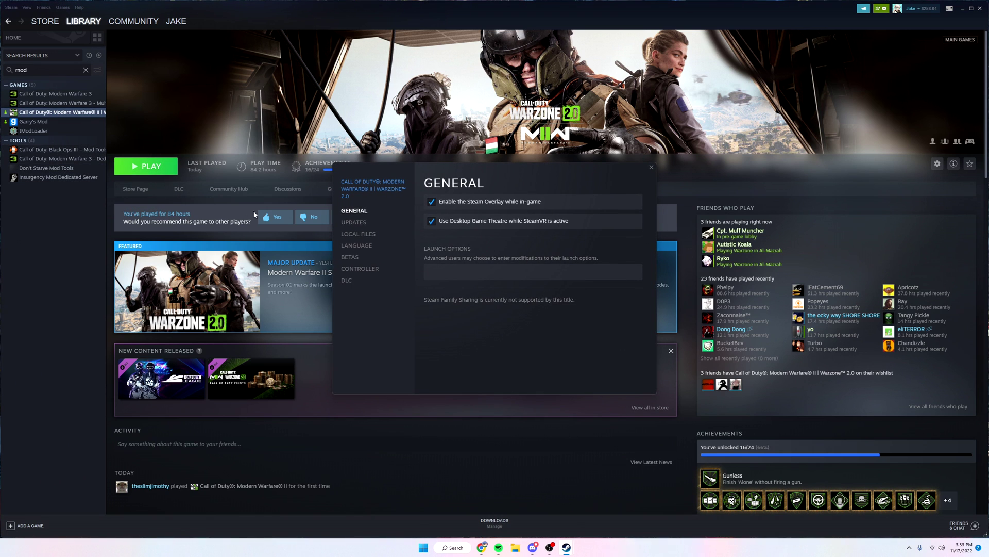
click(355, 234)
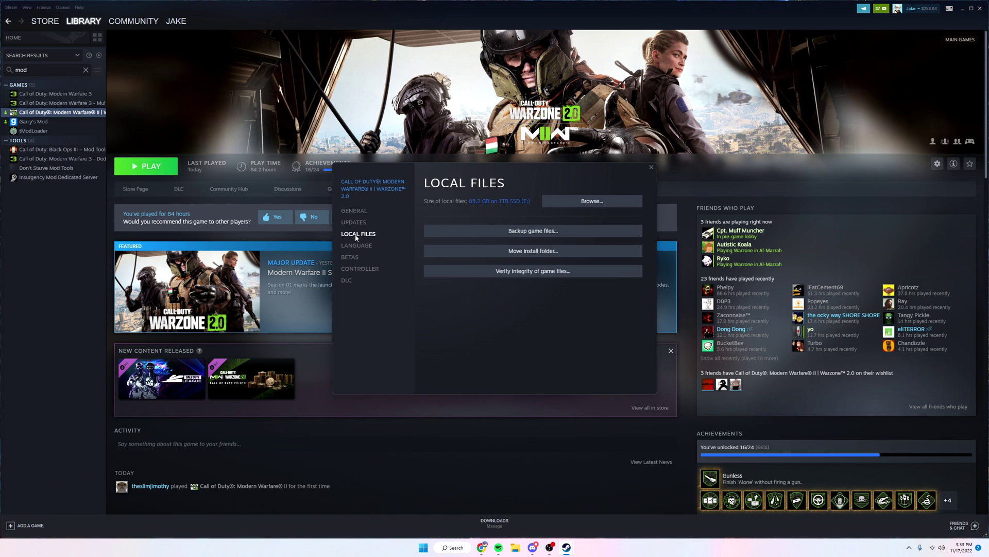
click(587, 201)
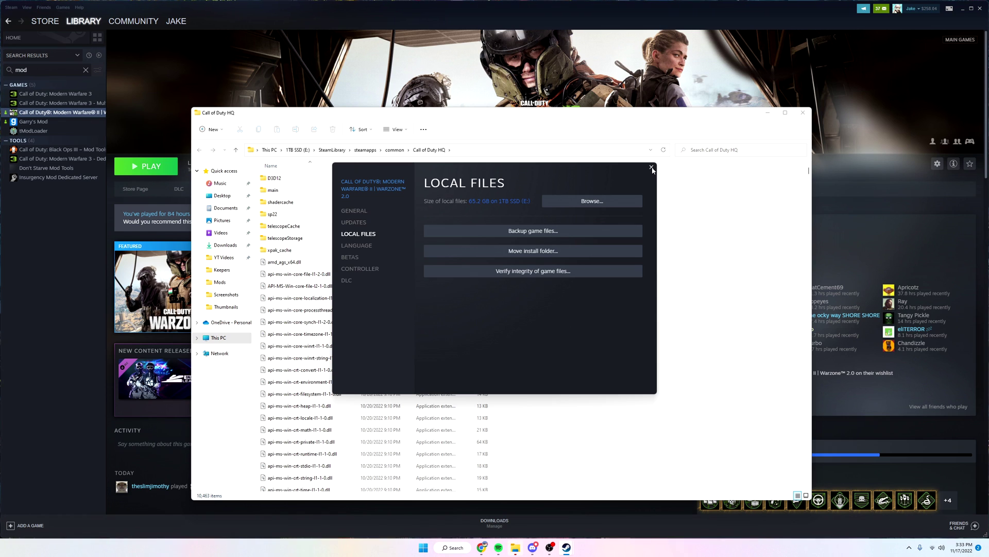
Step: Close Steam's properties window and open a new File Explorer window on the Windows (C:) drive
click(651, 167)
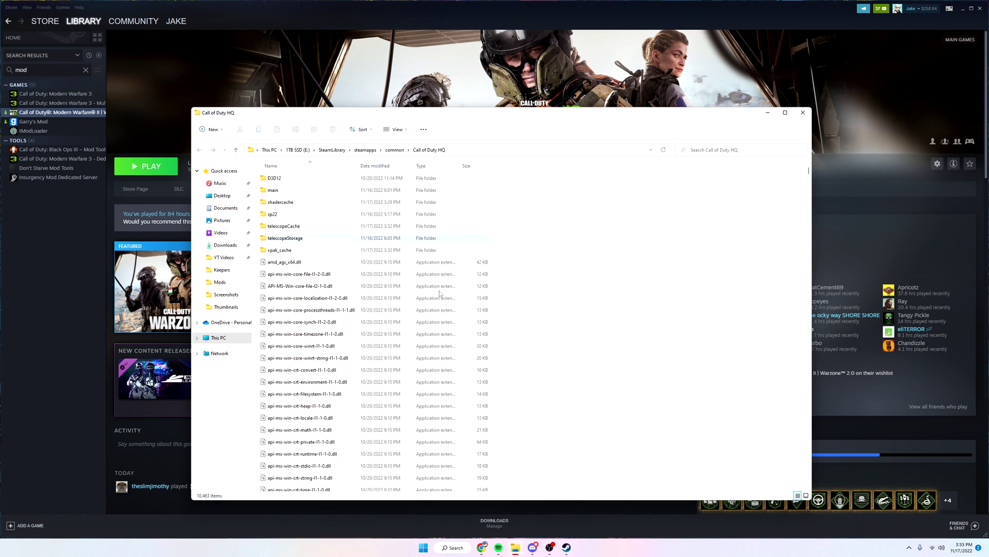
click(515, 547)
right_click(515, 547)
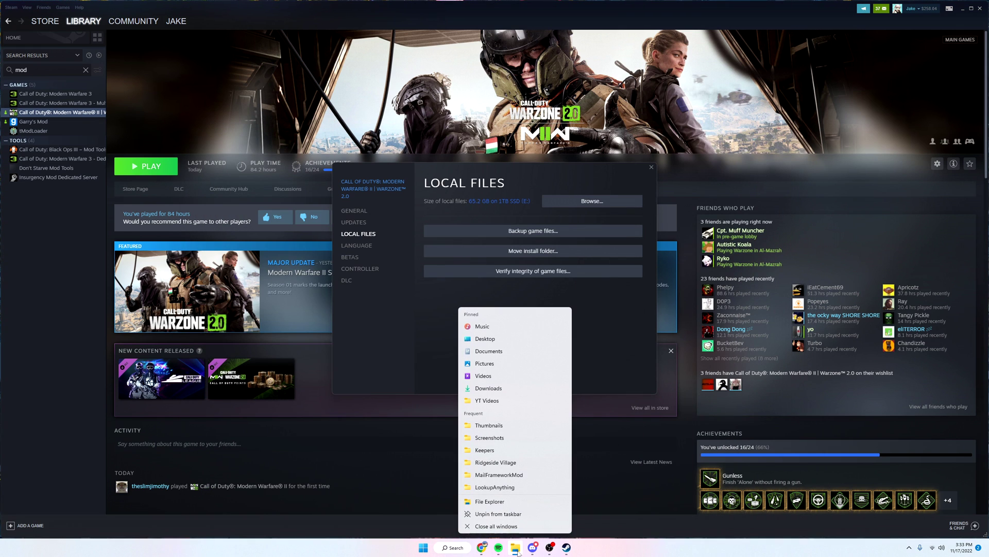
click(499, 502)
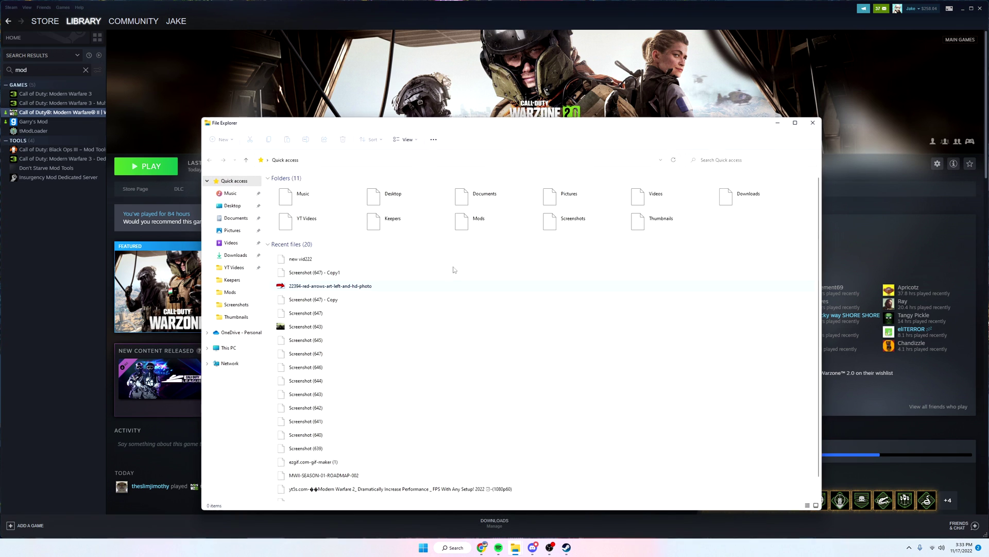
click(251, 348)
double_click(307, 245)
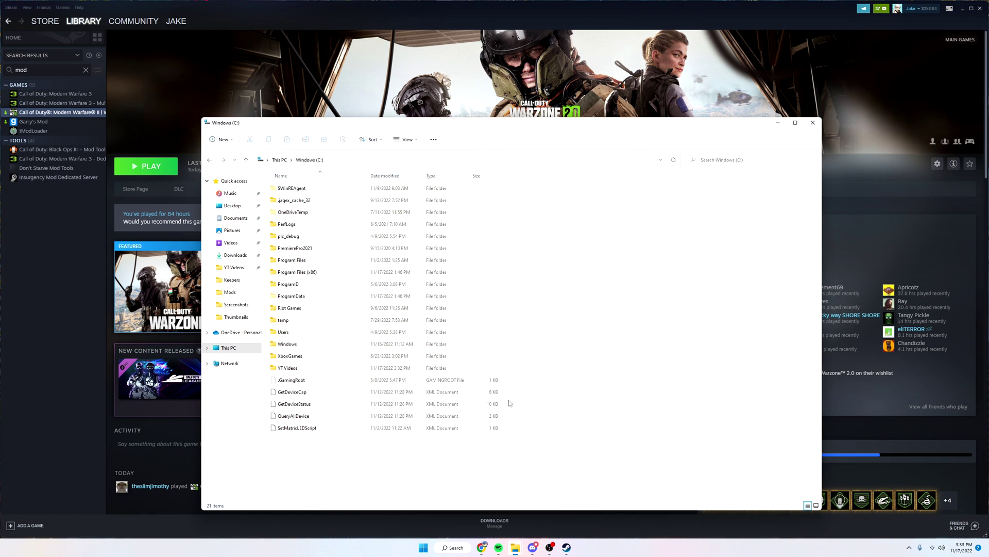
Step: Return to the Call of Duty HQ folder, close the extra Explorer window, and select cod
mouse_move(498, 548)
click(482, 500)
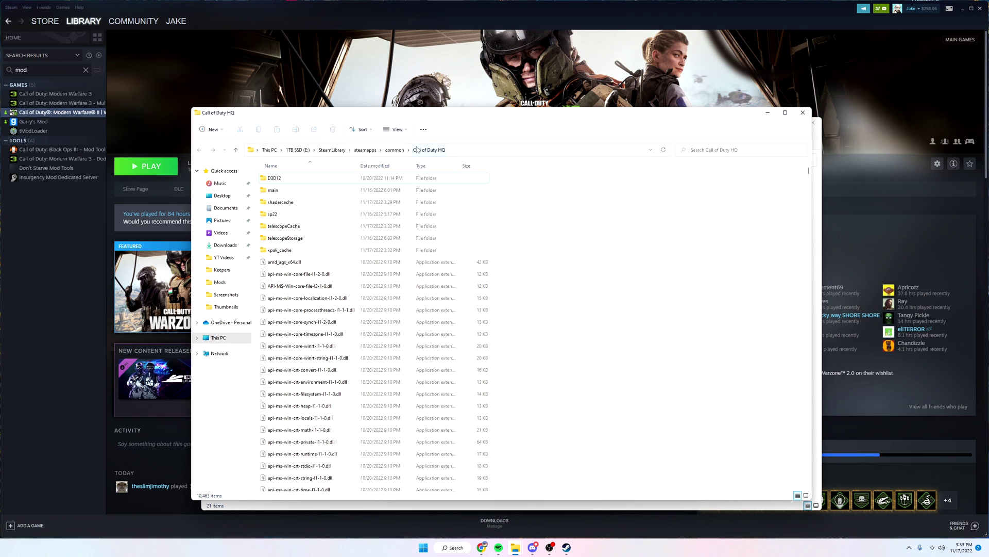
click(817, 124)
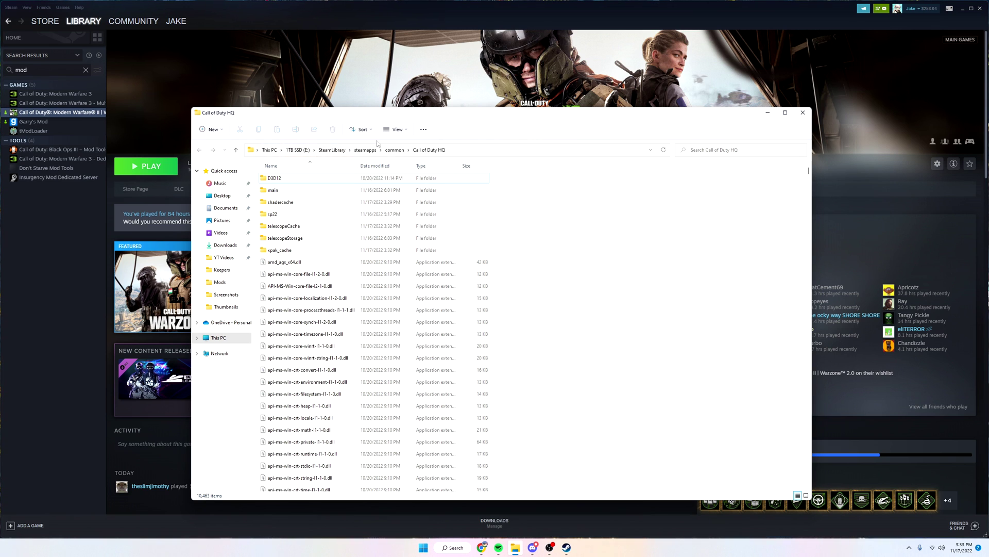
scroll(443, 264, down, 3)
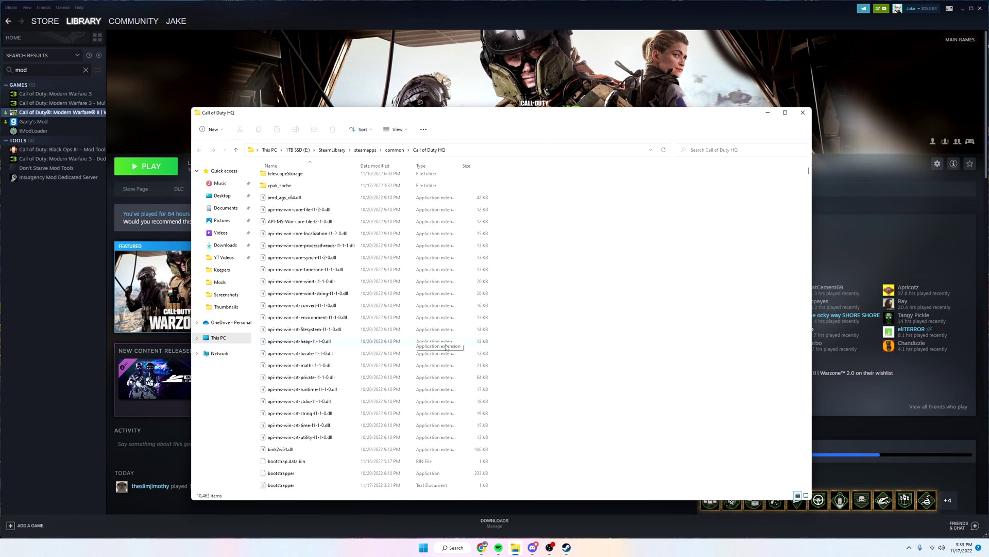
scroll(443, 264, up, 3)
scroll(443, 264, down, 4)
scroll(443, 264, down, 4)
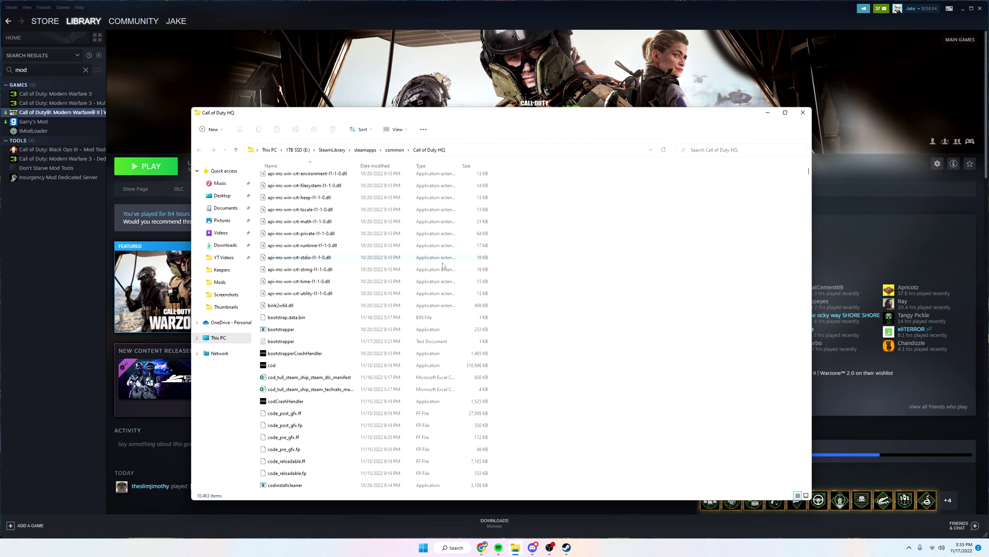
click(287, 295)
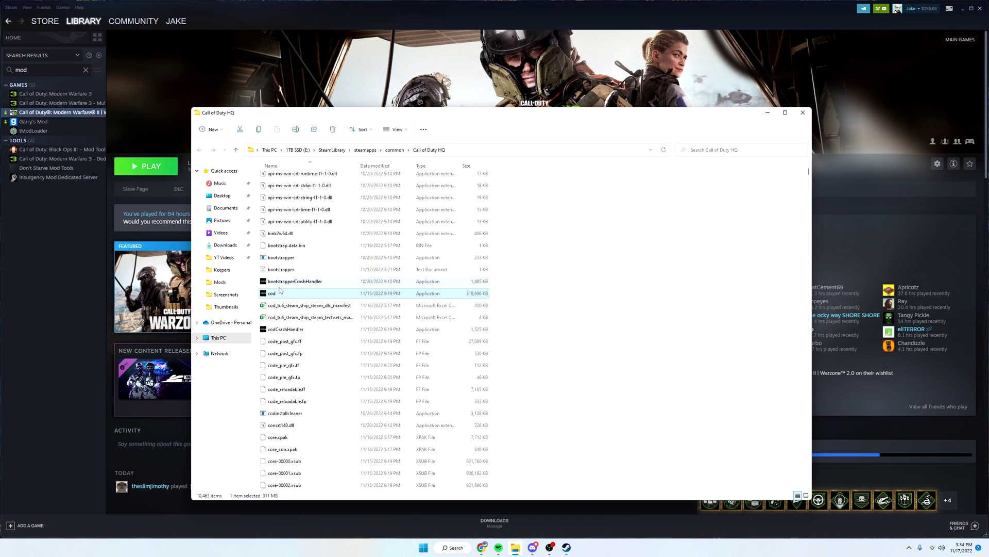
Step: Toggle Windows 8 compatibility mode on then off in cod's Properties, and confirm with OK
right_click(306, 296)
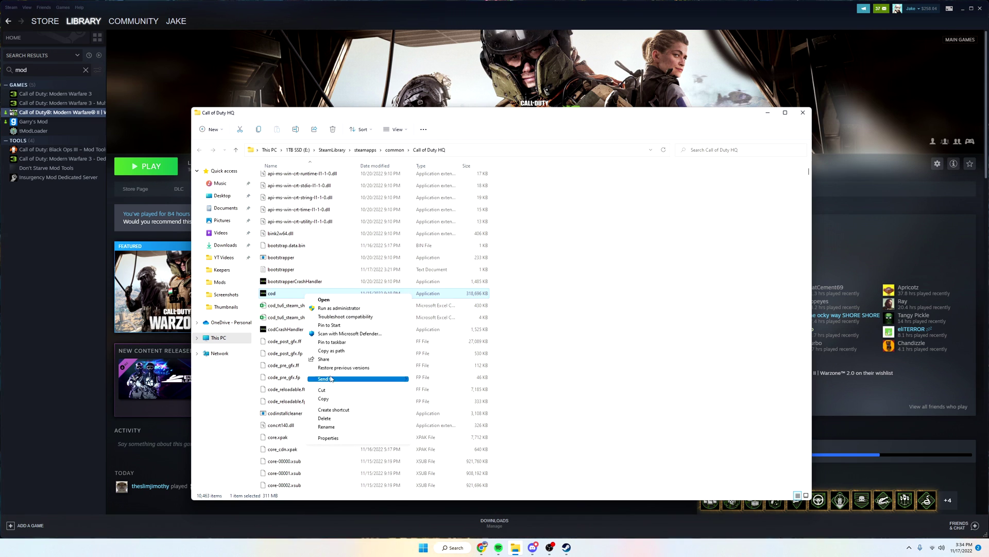
click(335, 440)
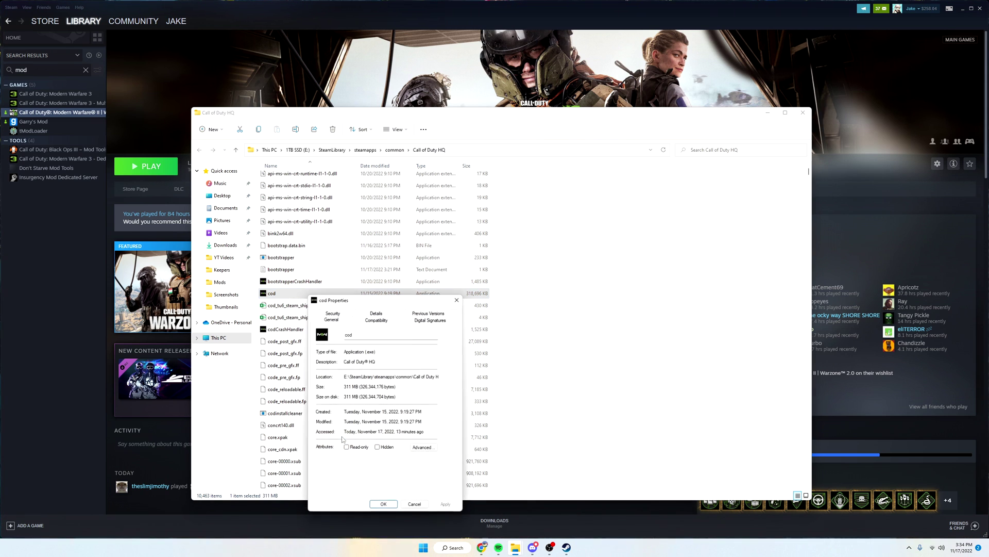
click(377, 319)
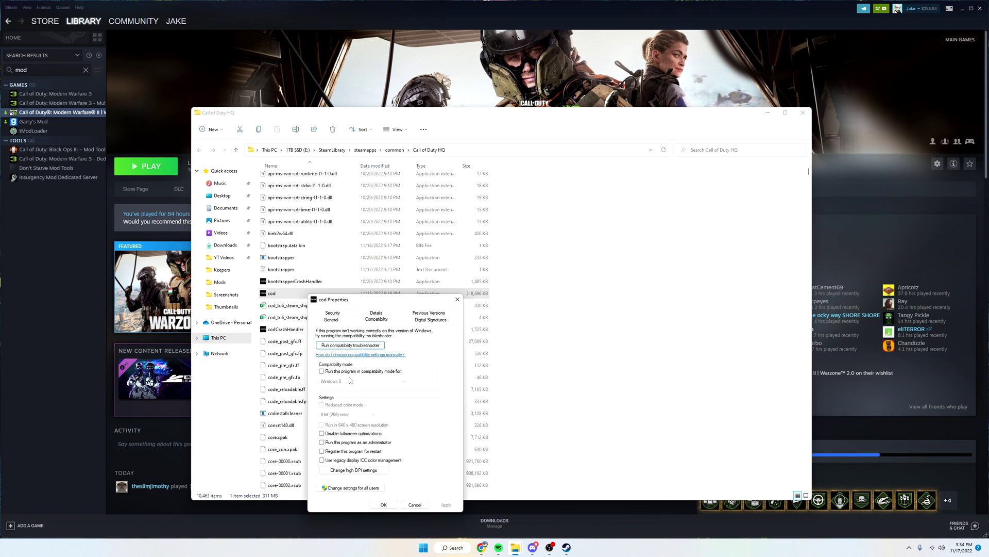
click(351, 371)
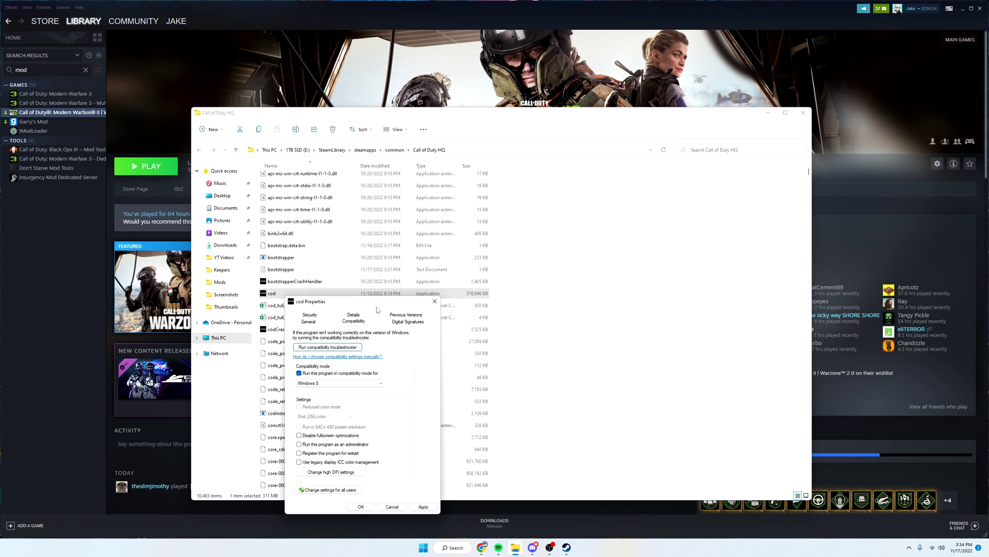
click(359, 372)
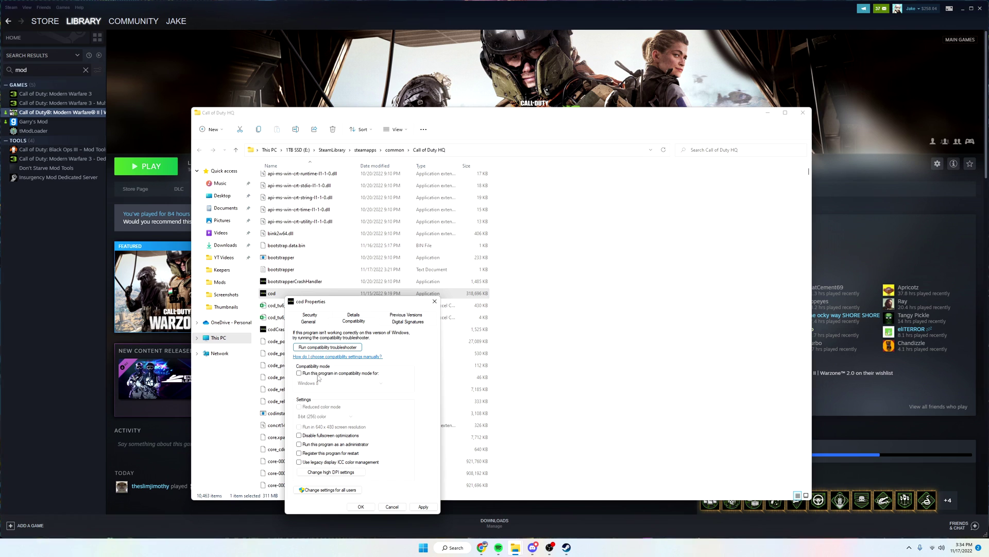
click(363, 508)
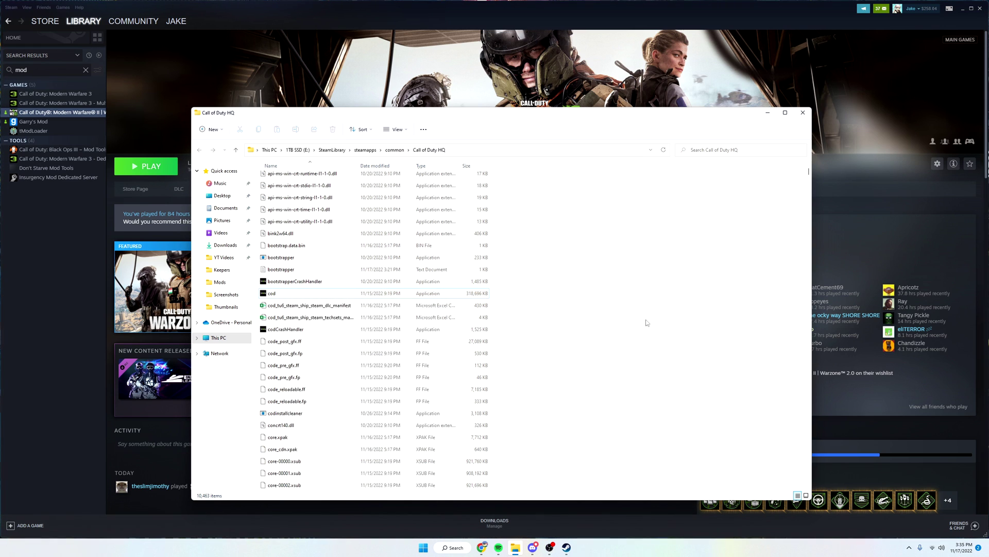
right_click(272, 295)
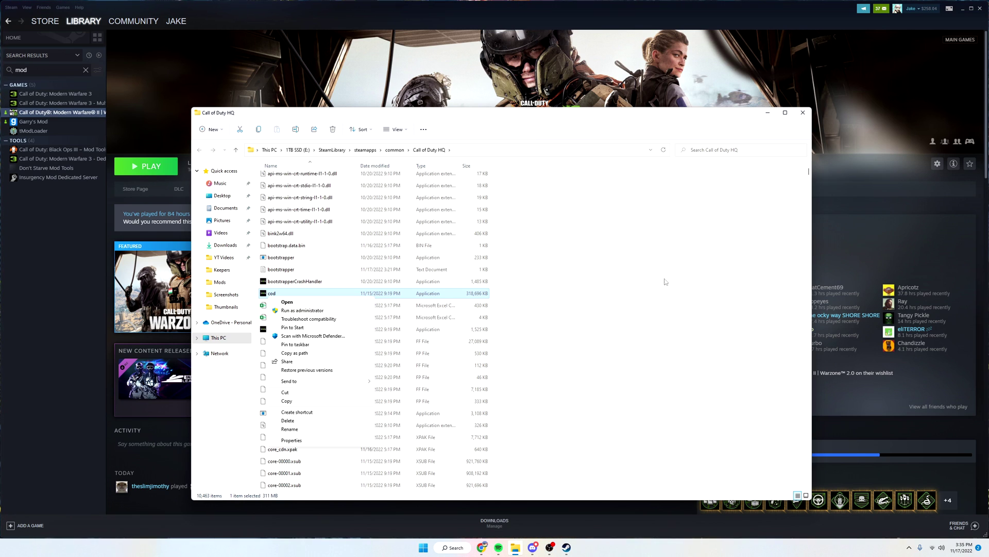
click(625, 280)
Step: Return to Warzone 2.0's Local Files properties page in Steam
click(803, 112)
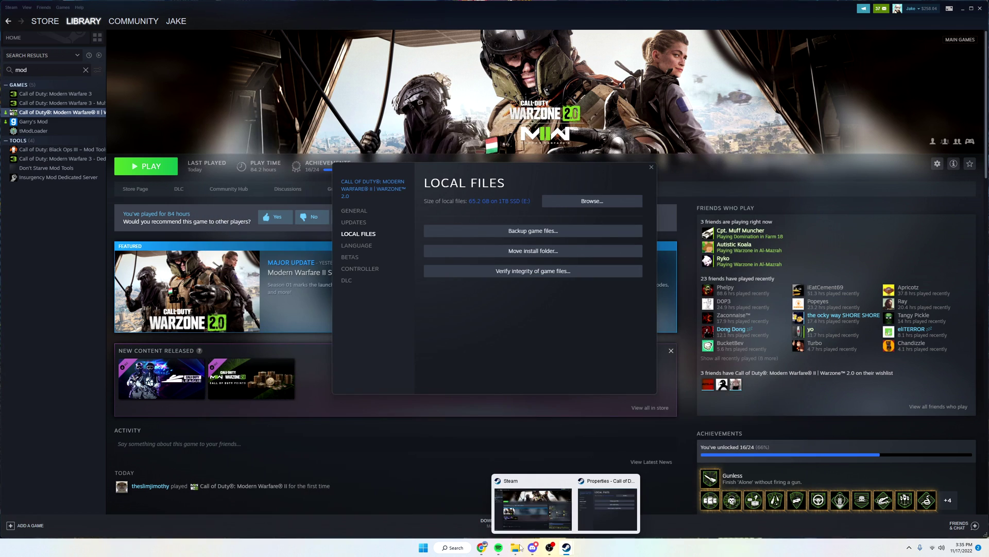
click(457, 547)
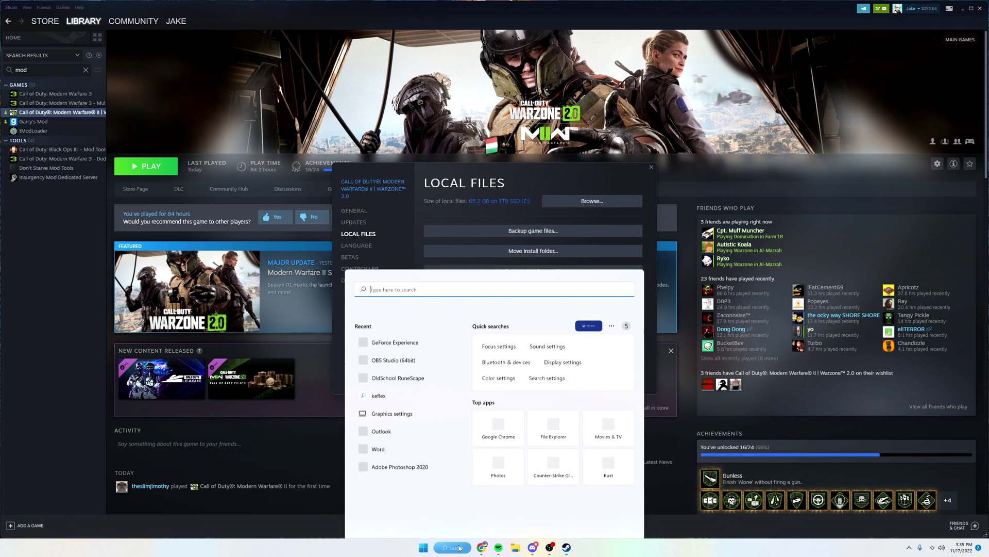
click(493, 216)
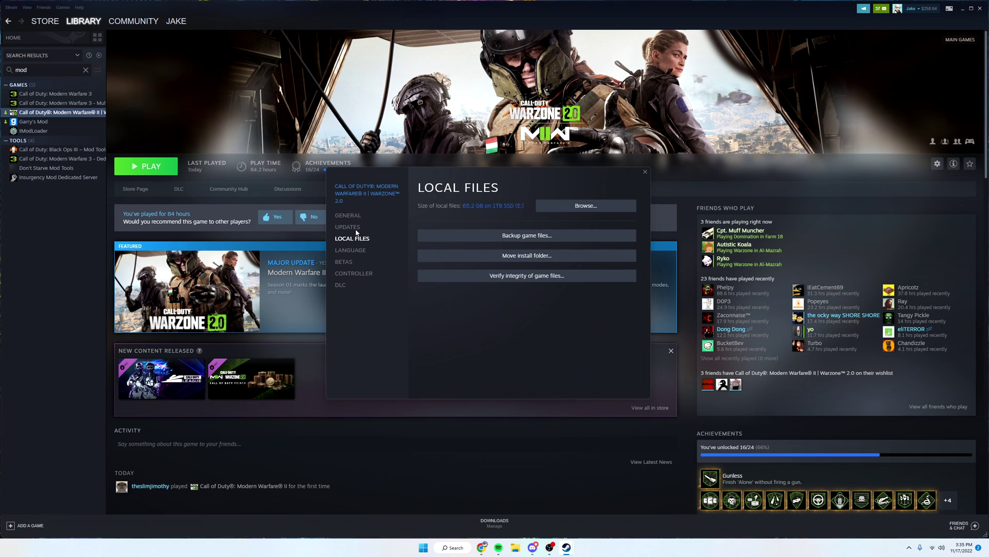
click(351, 227)
click(396, 238)
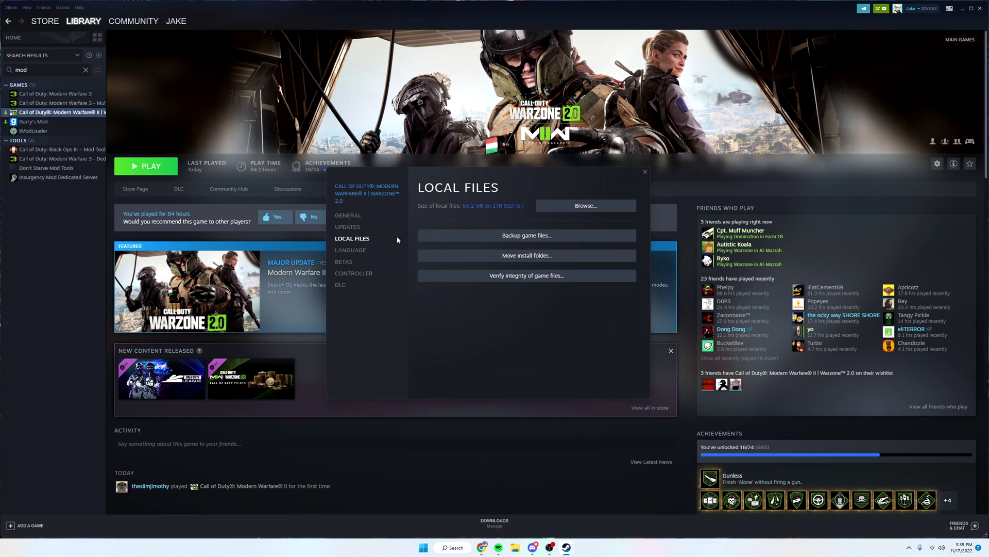
Step: Start 'Verify integrity of game files' and close the Steam library while it runs
click(517, 277)
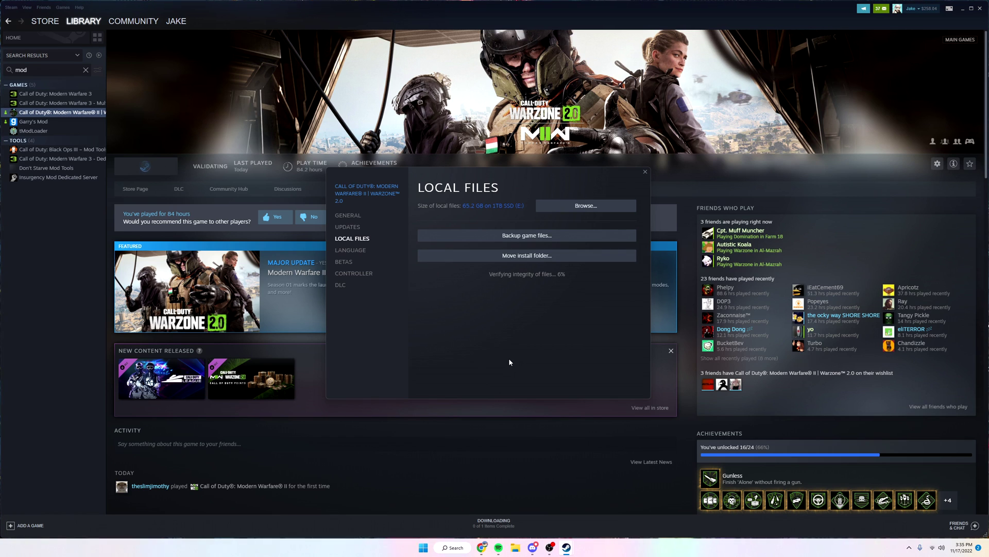
click(446, 547)
click(445, 548)
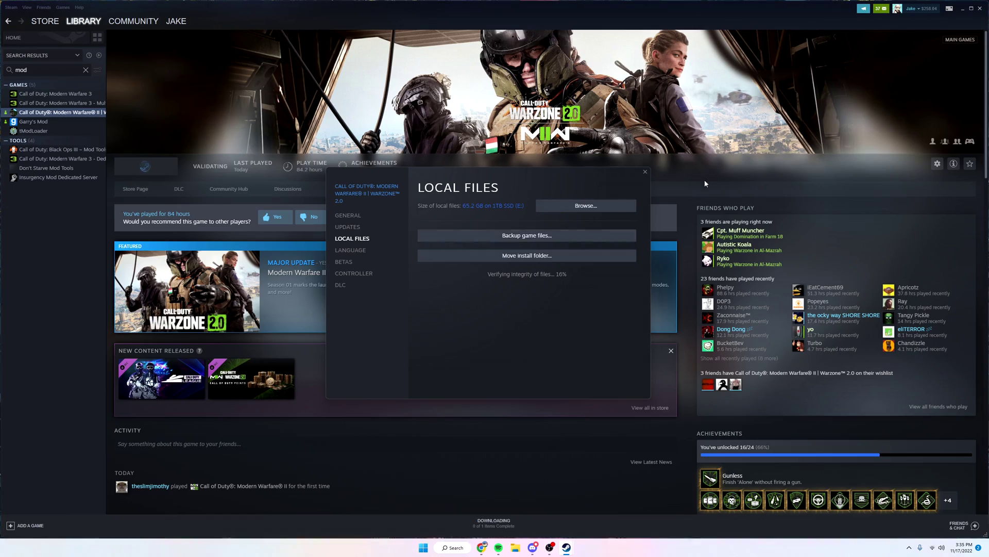
click(803, 173)
click(979, 9)
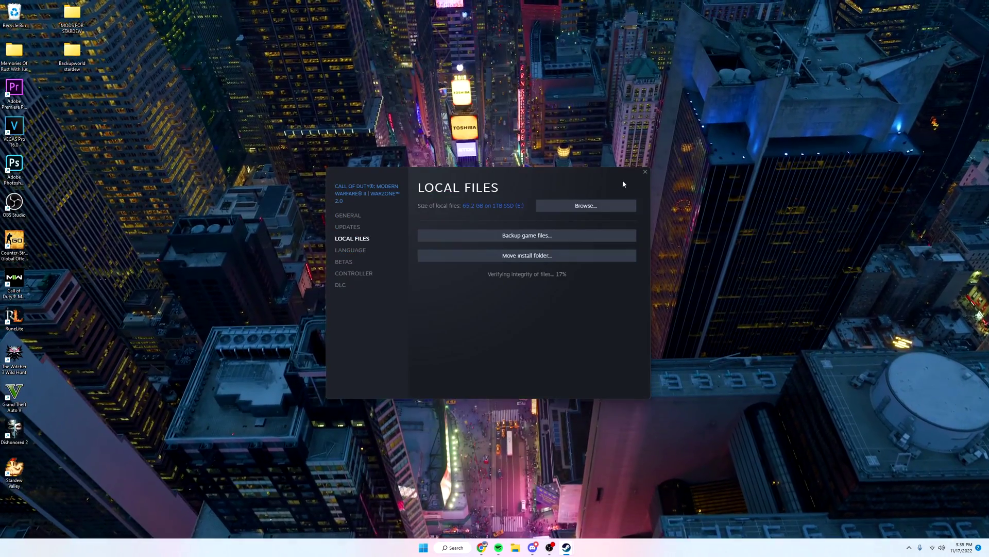
Step: Open Graphics settings by searching 'graph' and add cod.exe to the per-app list
click(453, 548)
text(g)
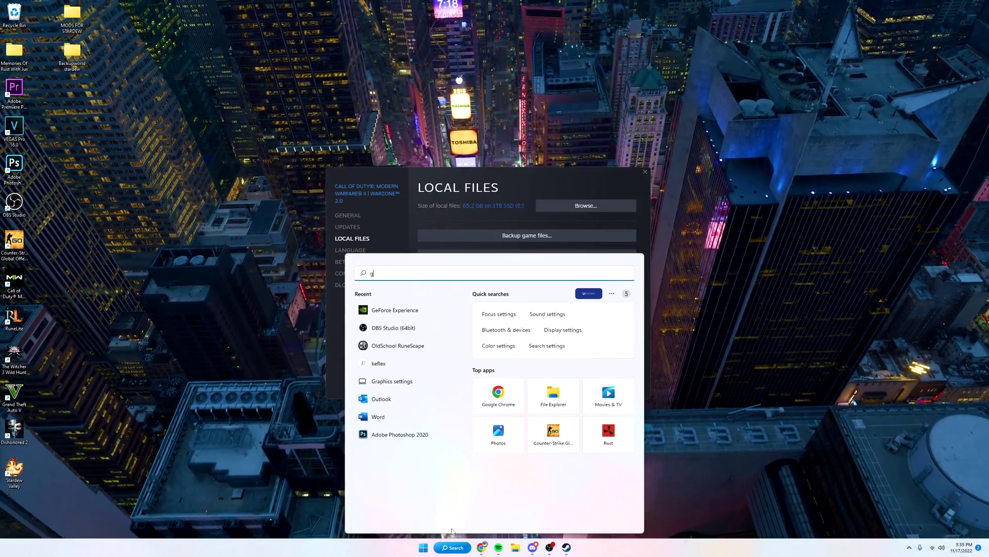
text(raphi)
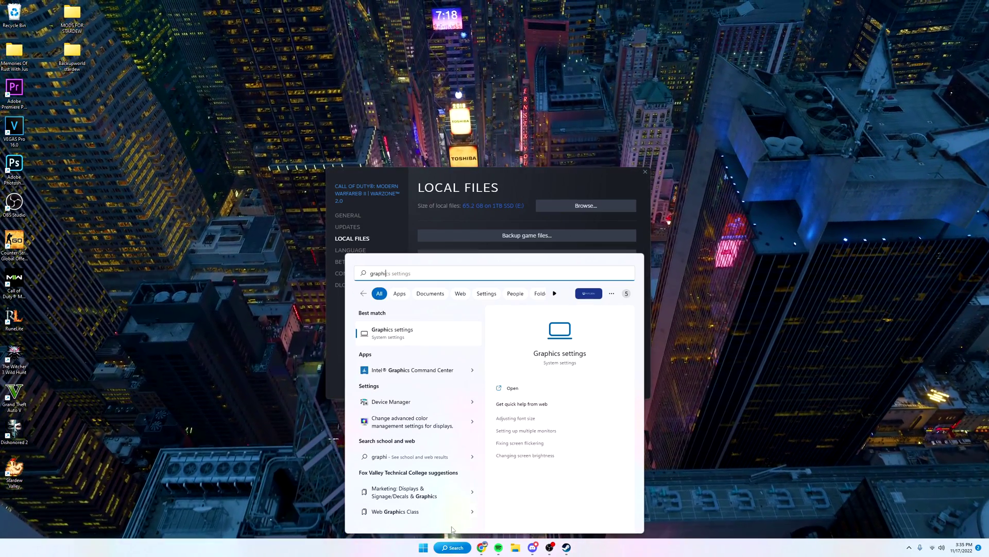
click(476, 330)
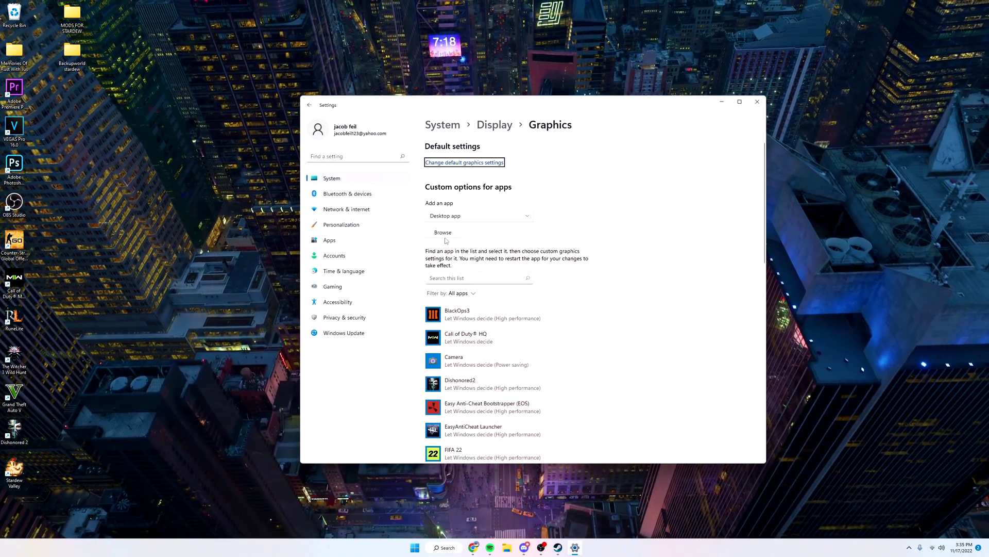
click(443, 232)
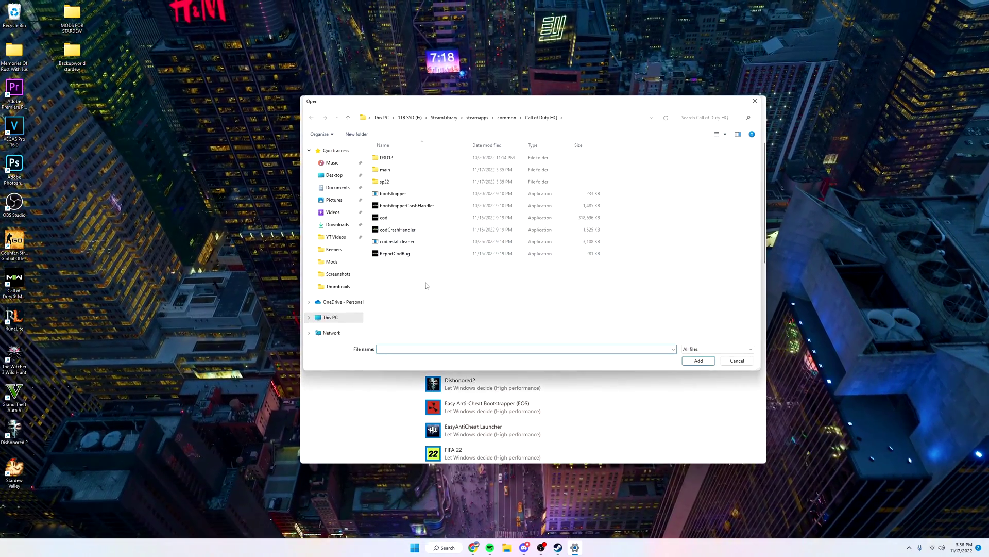
click(404, 218)
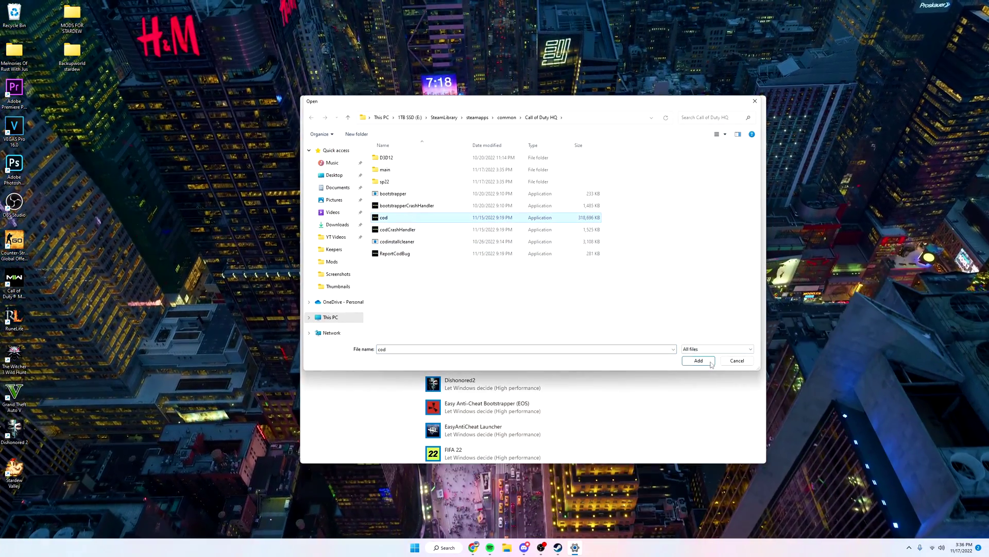
click(698, 360)
Step: Set the Call of Duty HQ entry's graphics preference to High performance
scroll(516, 294, down, 3)
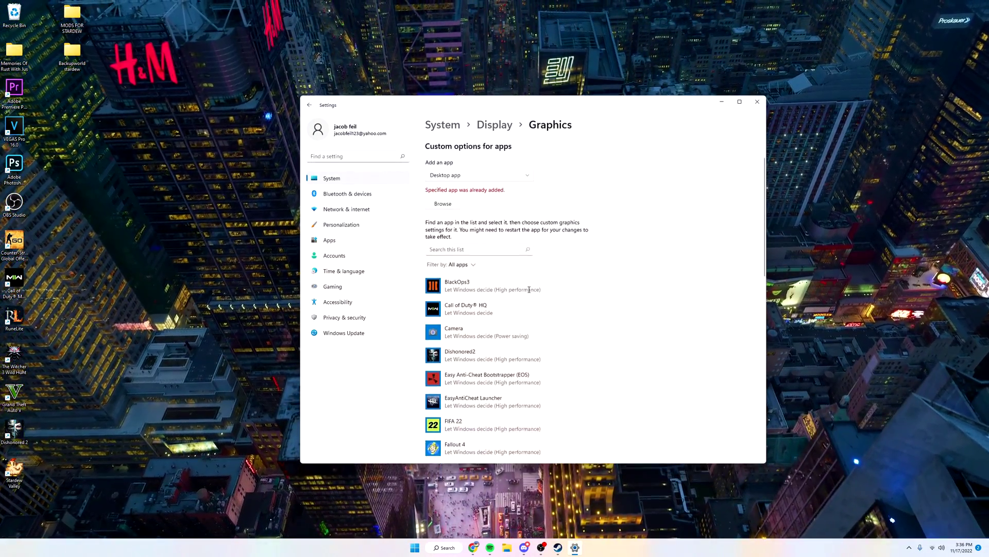
click(480, 254)
scroll(438, 269, up, 3)
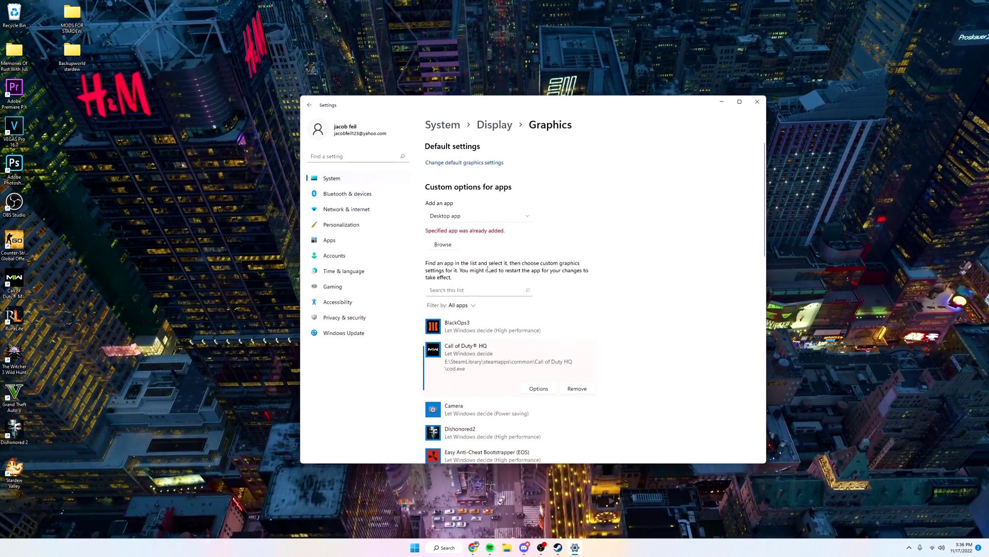
click(538, 389)
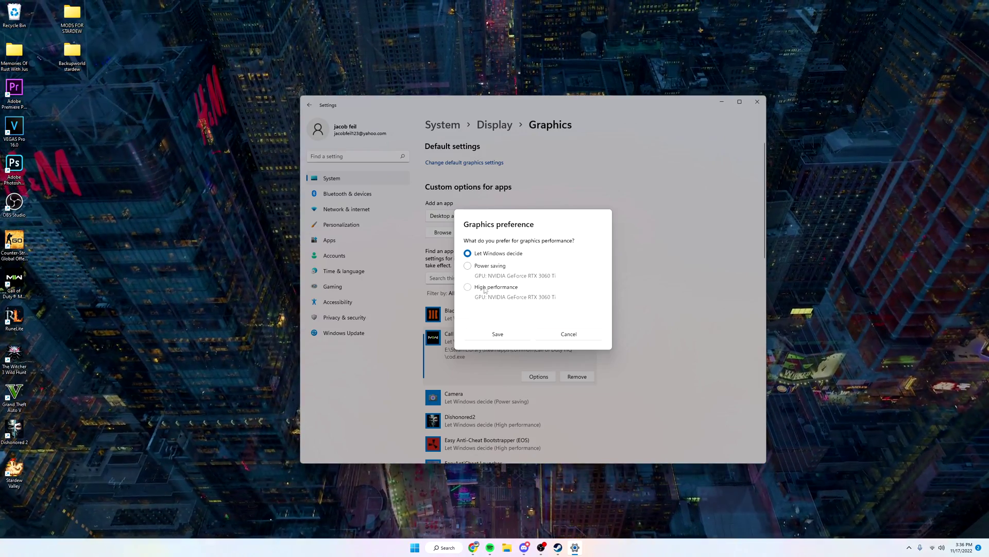
click(484, 289)
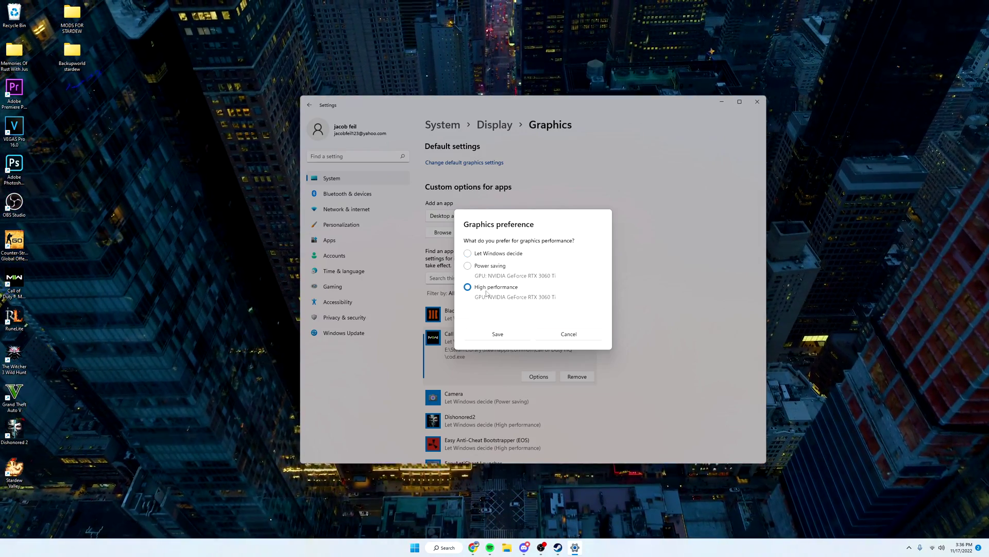